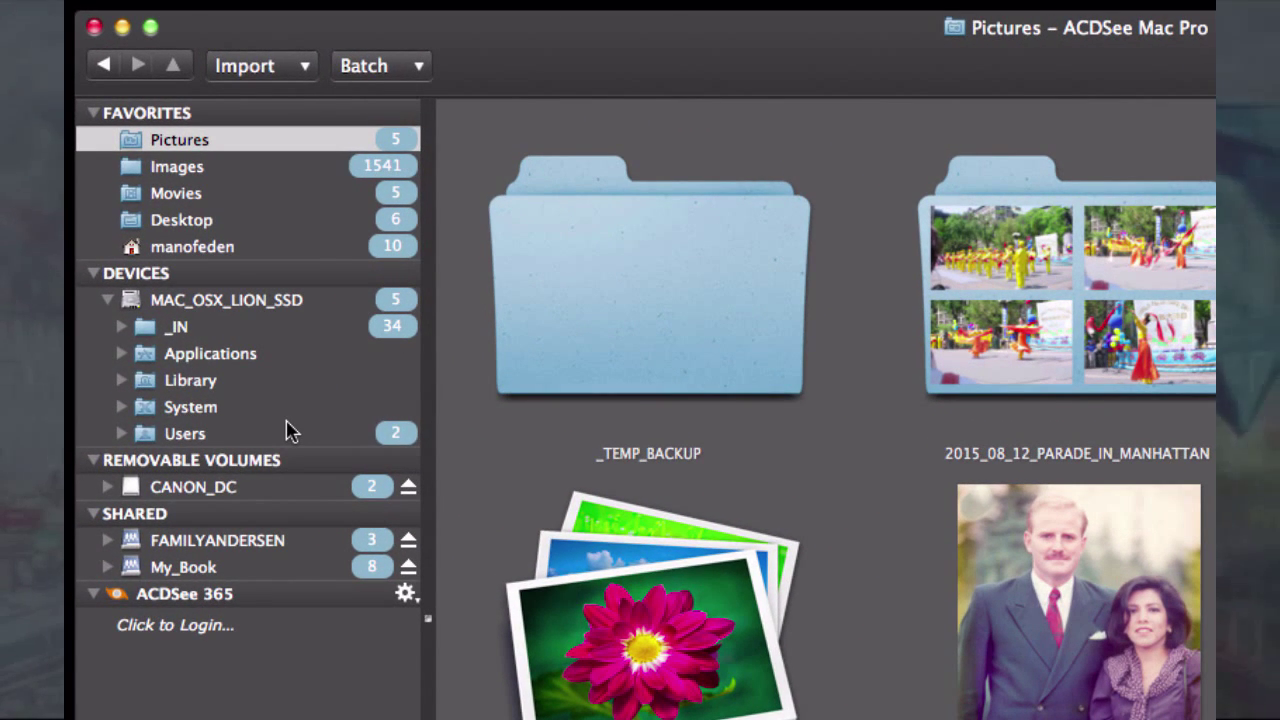
Step: Browse to Users > manofeden > Pictures and open the 2015_08_12_PARADE_IN_MANHATTAN folder
click(359, 70)
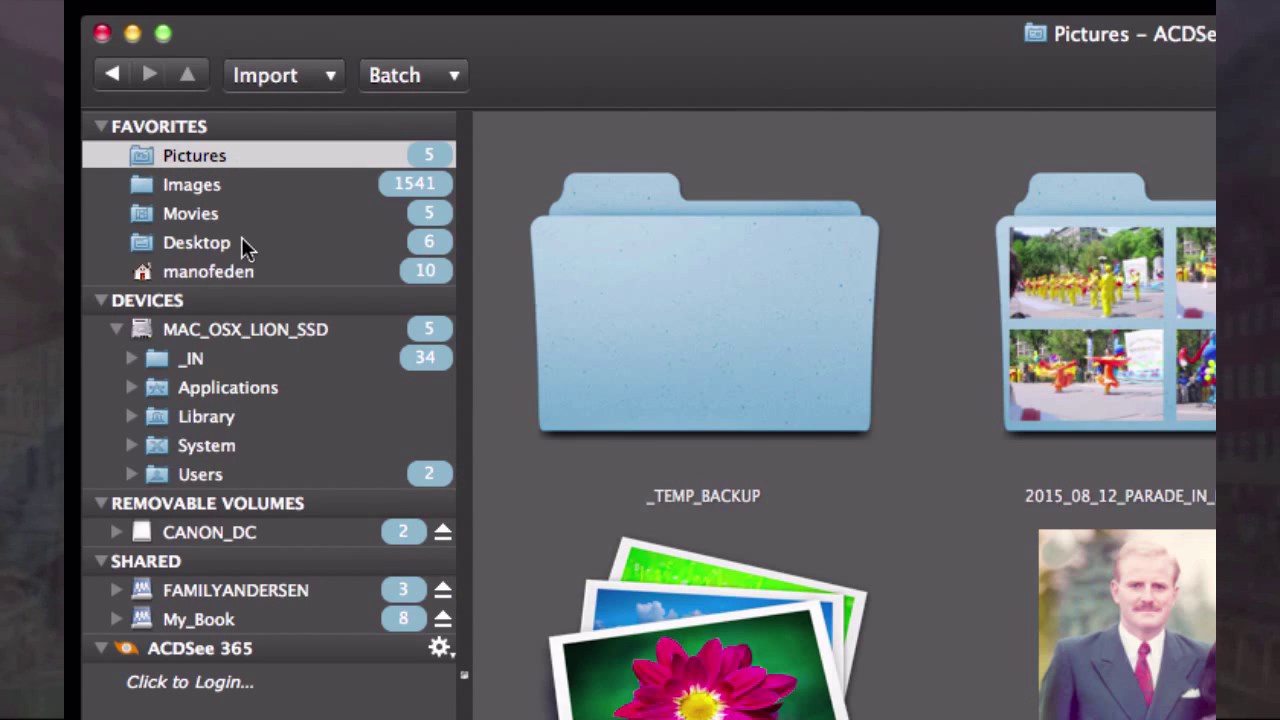
click(132, 474)
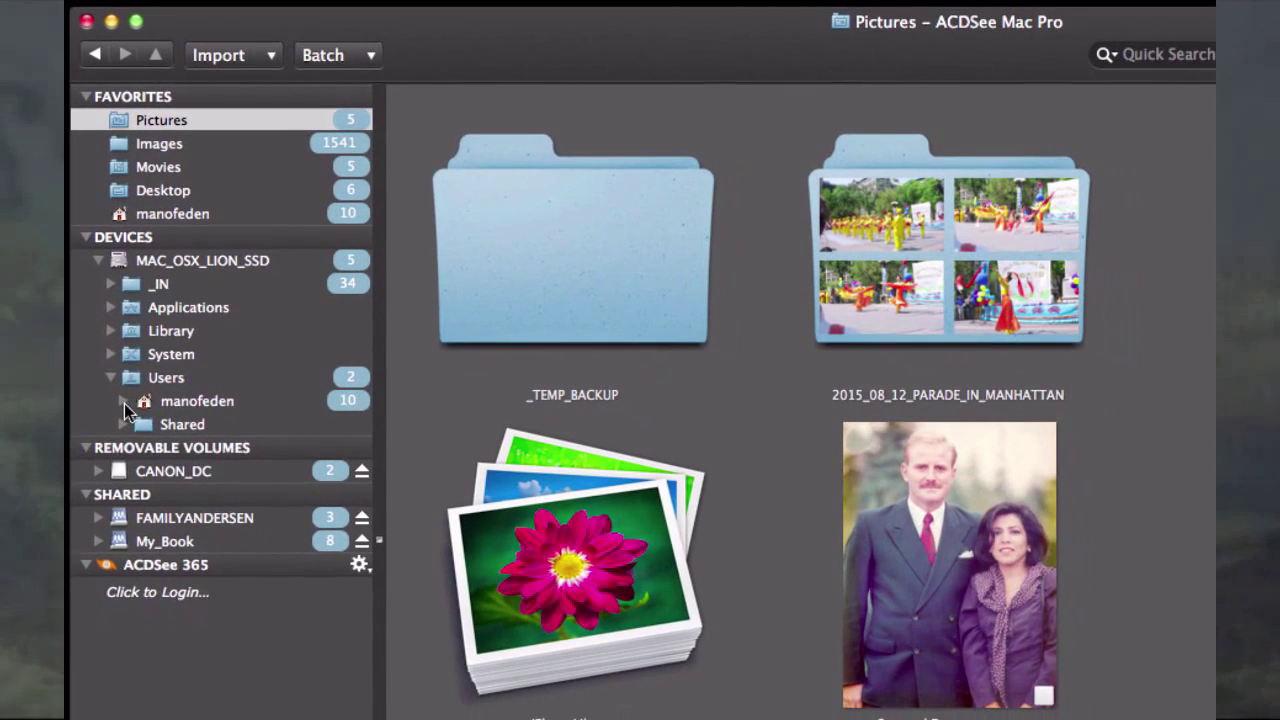
click(146, 497)
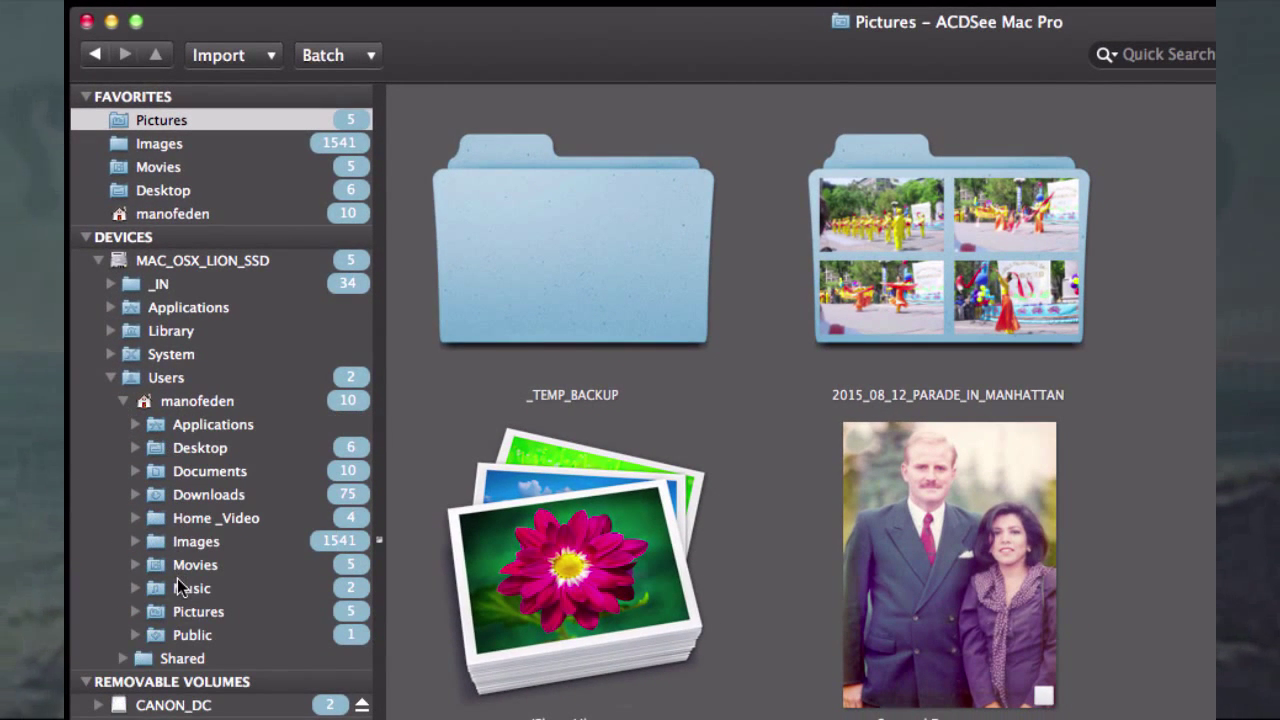
click(136, 611)
click(196, 660)
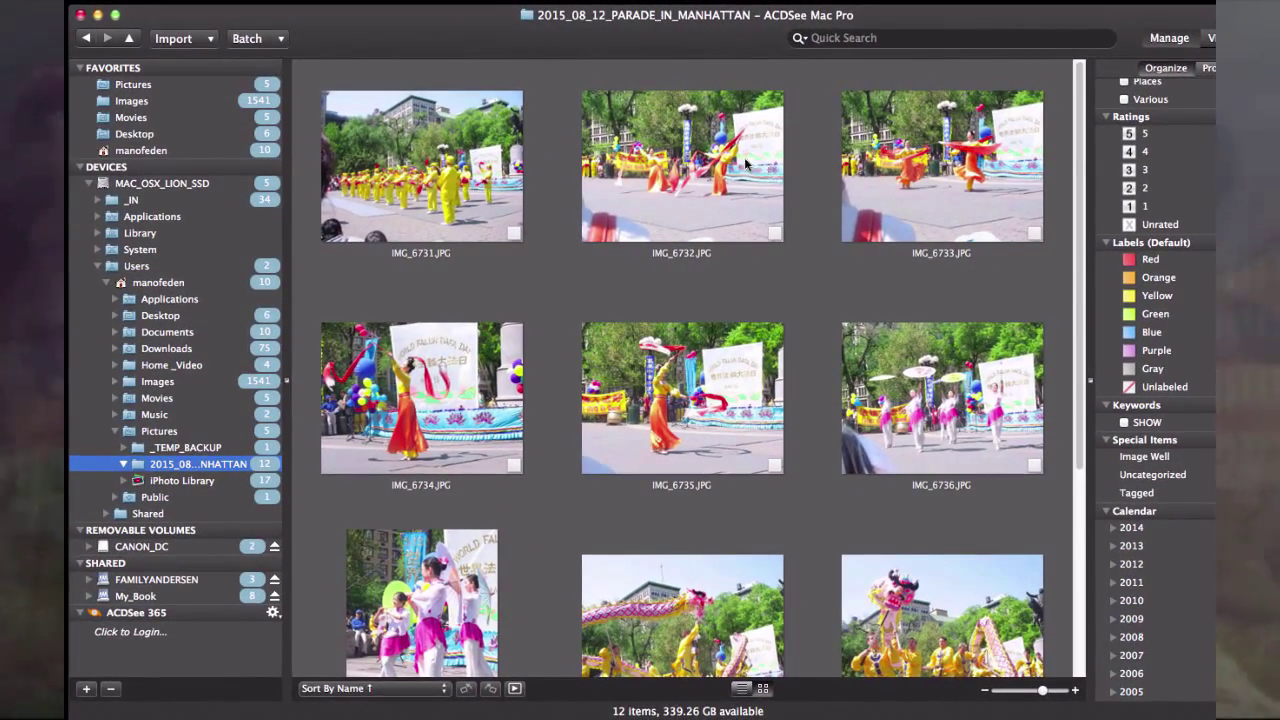
Step: Select all 12 parade photos, IMG_6731.JPG through IMG_6742.JPG, with Cmd+A
click(280, 39)
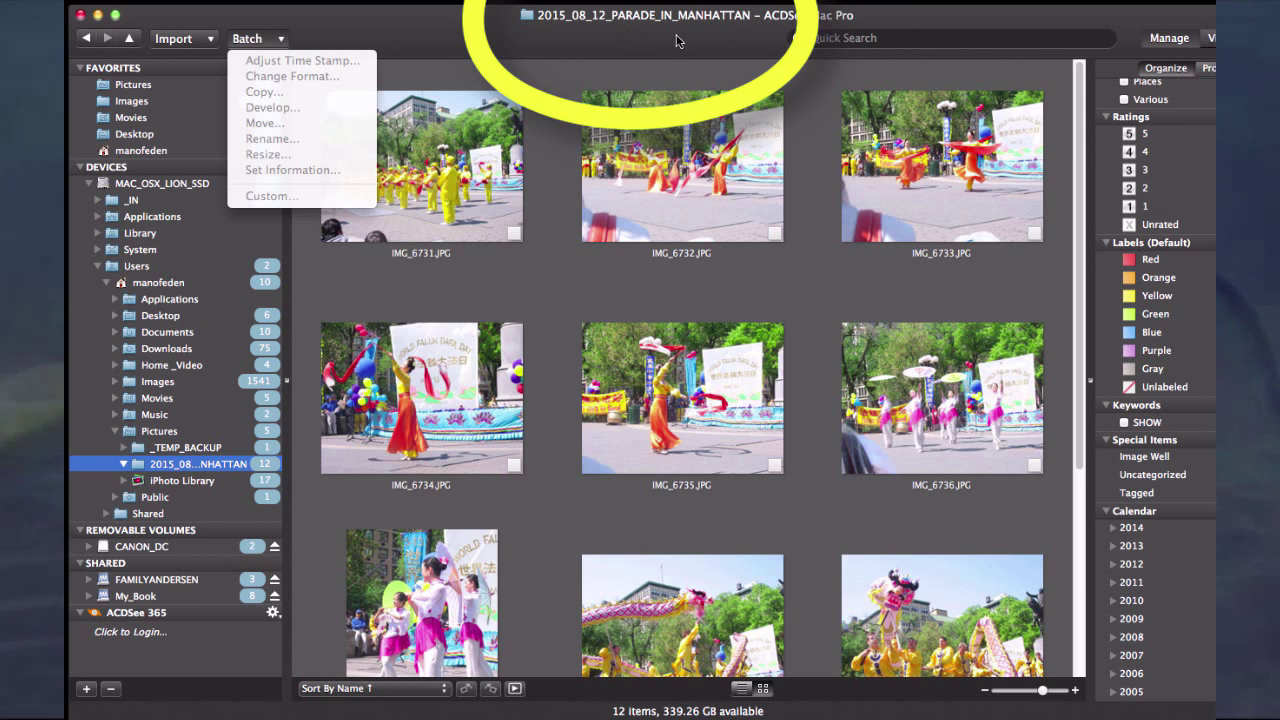
click(437, 165)
click(437, 165)
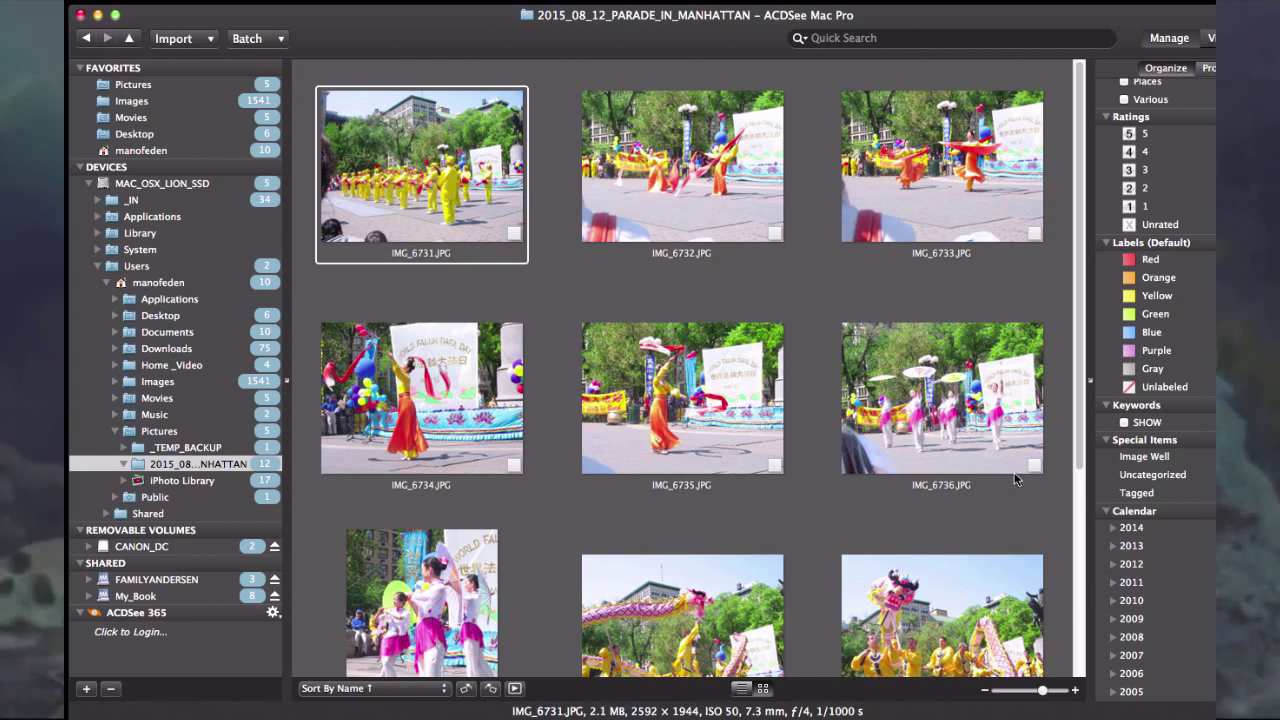
click(1078, 591)
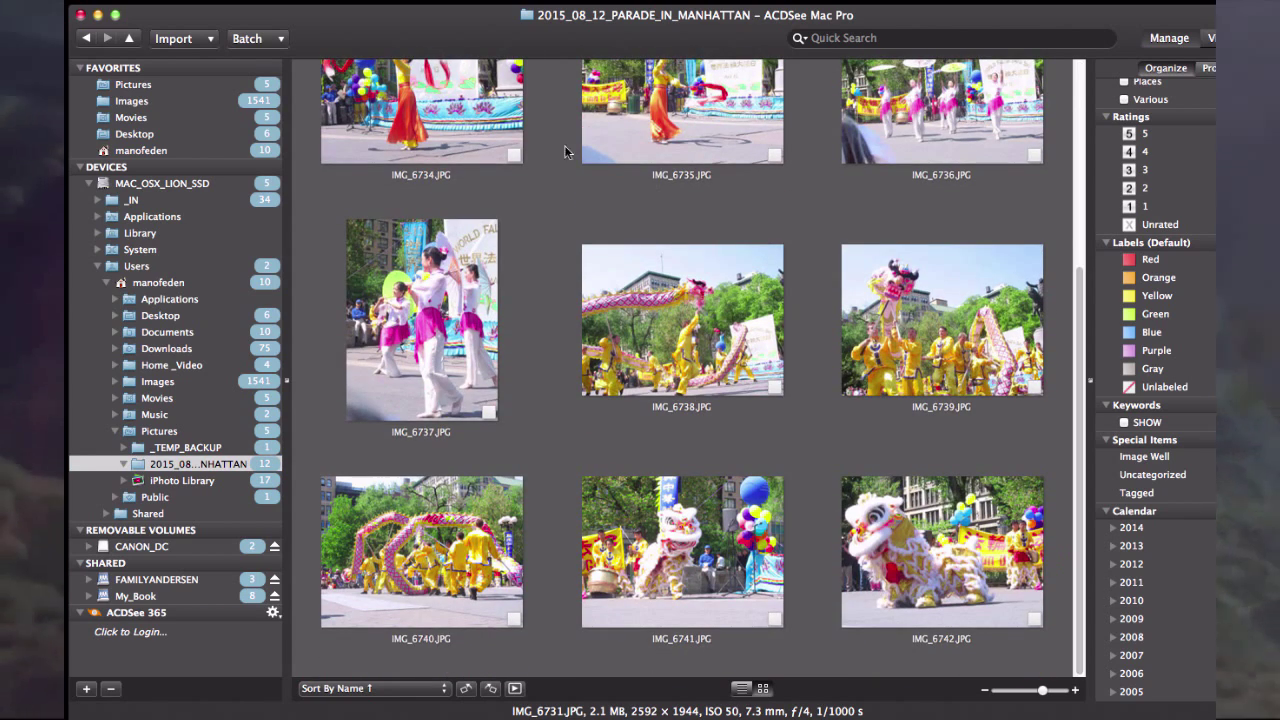
drag(1077, 288, 1082, 86)
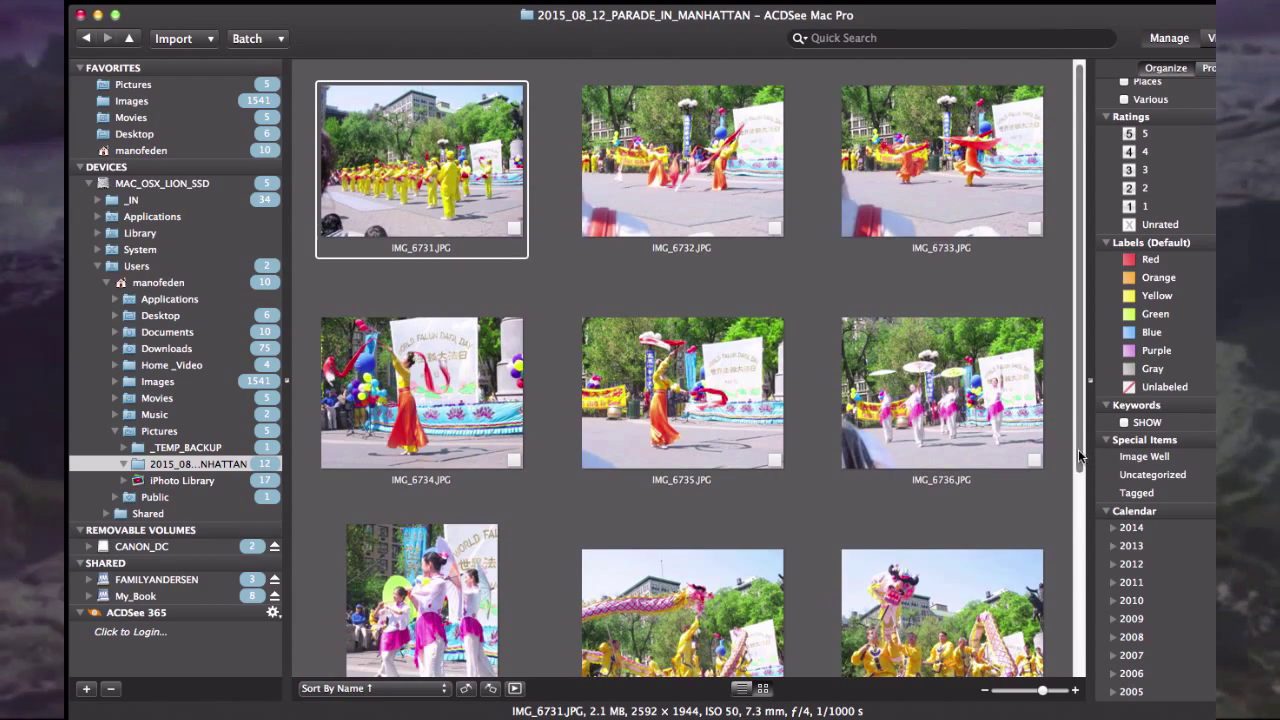
click(1082, 630)
key(super+a)
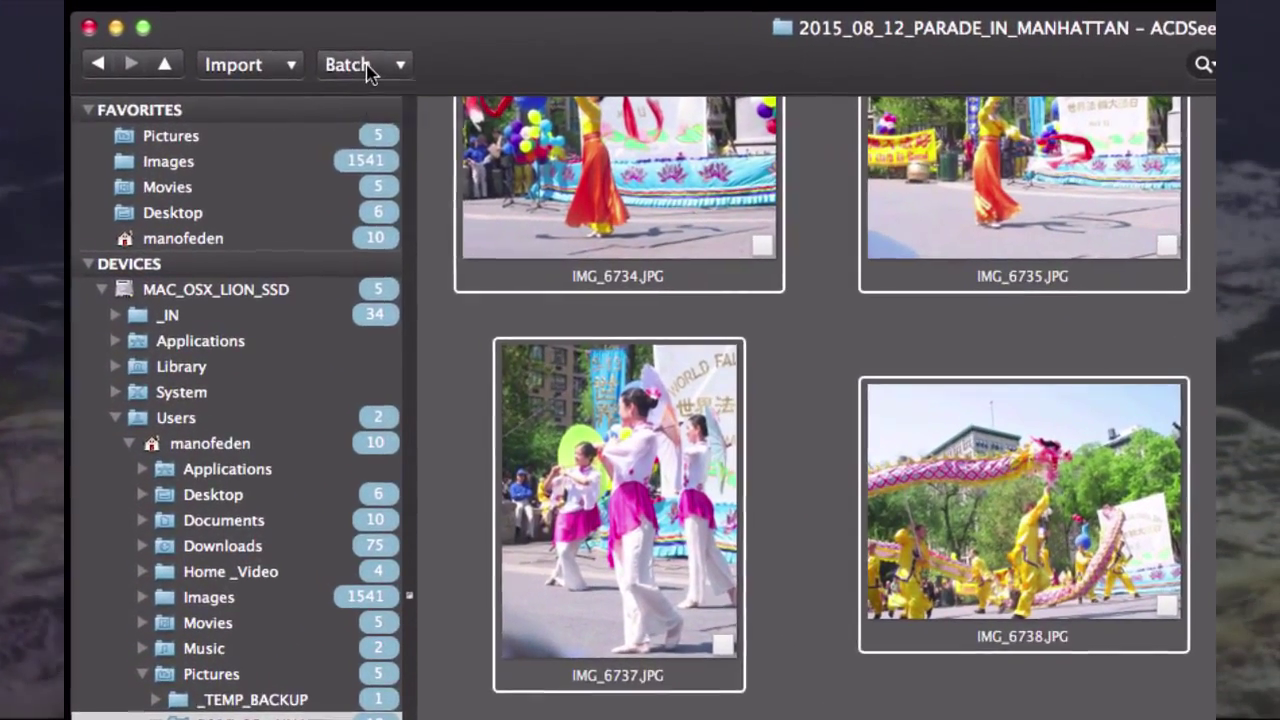
Step: Start a batch rename and replace the Name token with PARADE_IN_MANHATTAN_
click(300, 51)
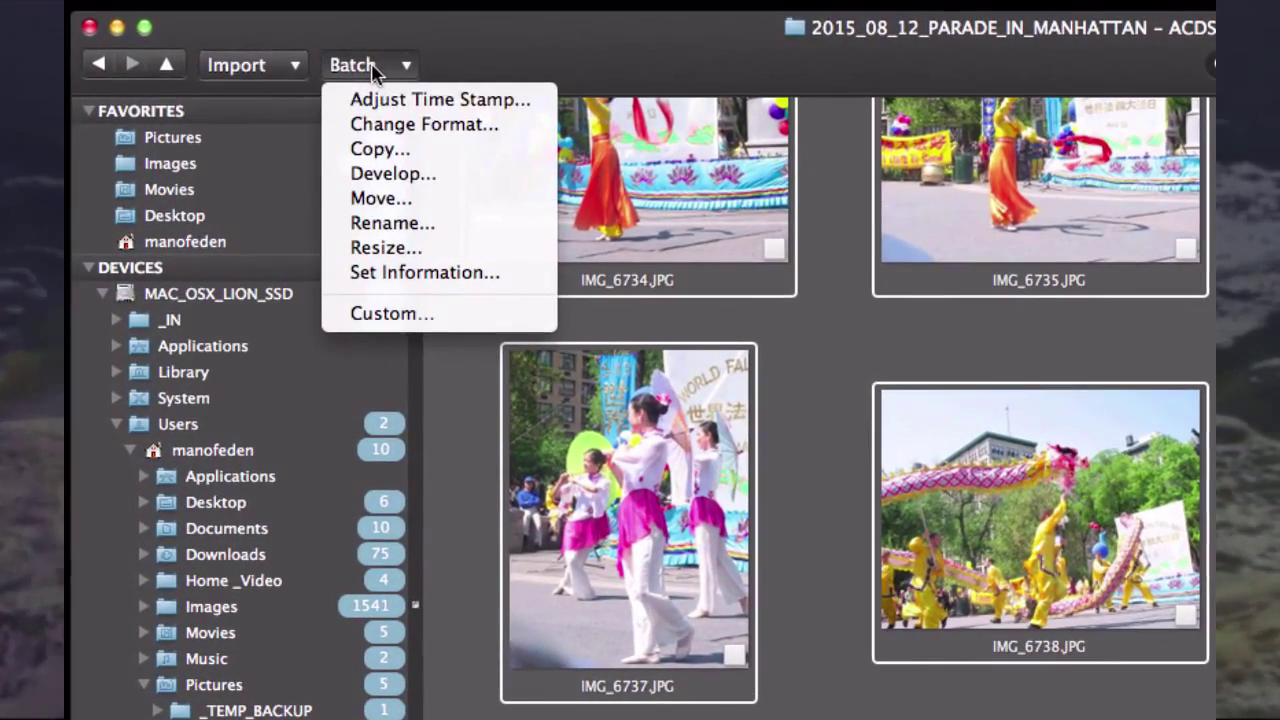
click(375, 222)
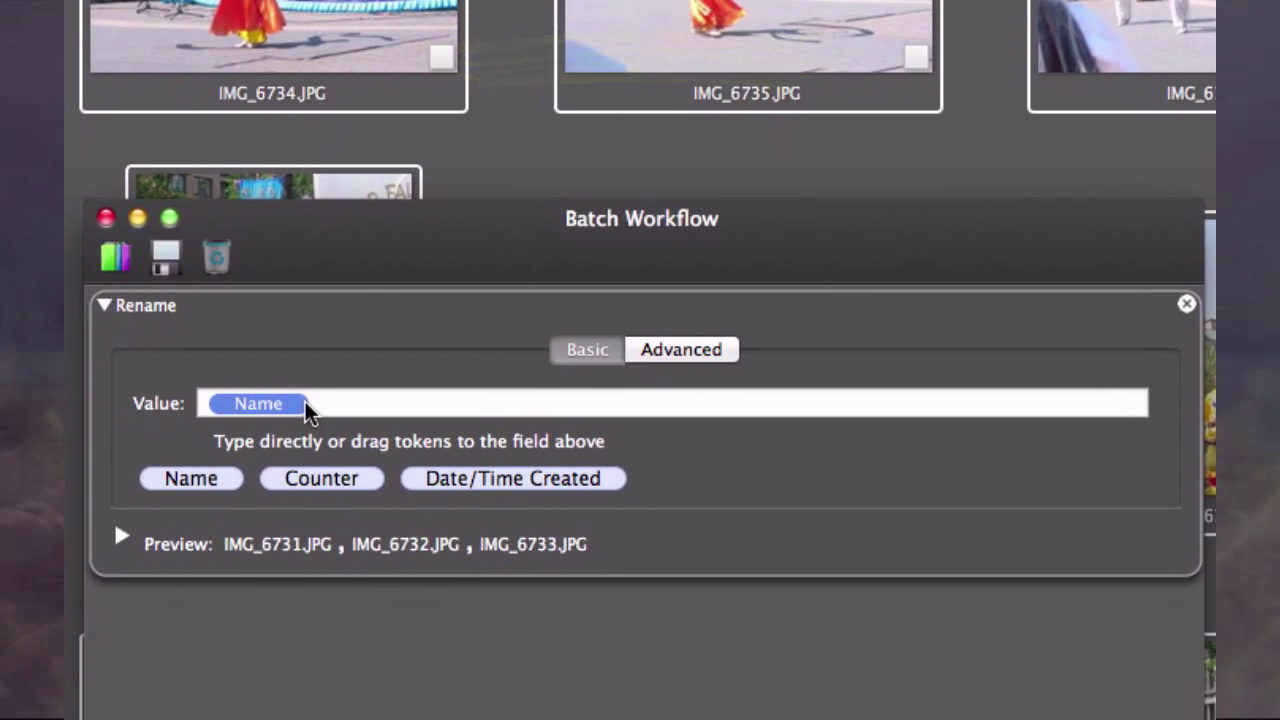
click(265, 610)
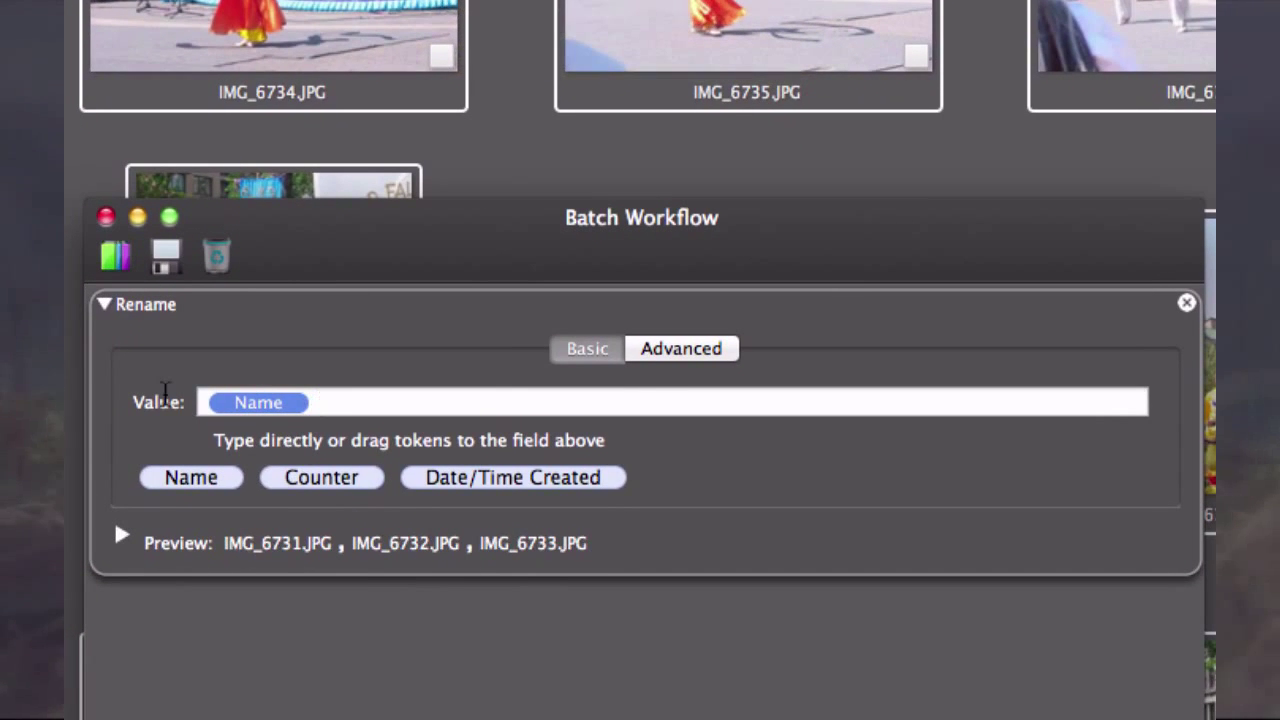
key(BackSpace)
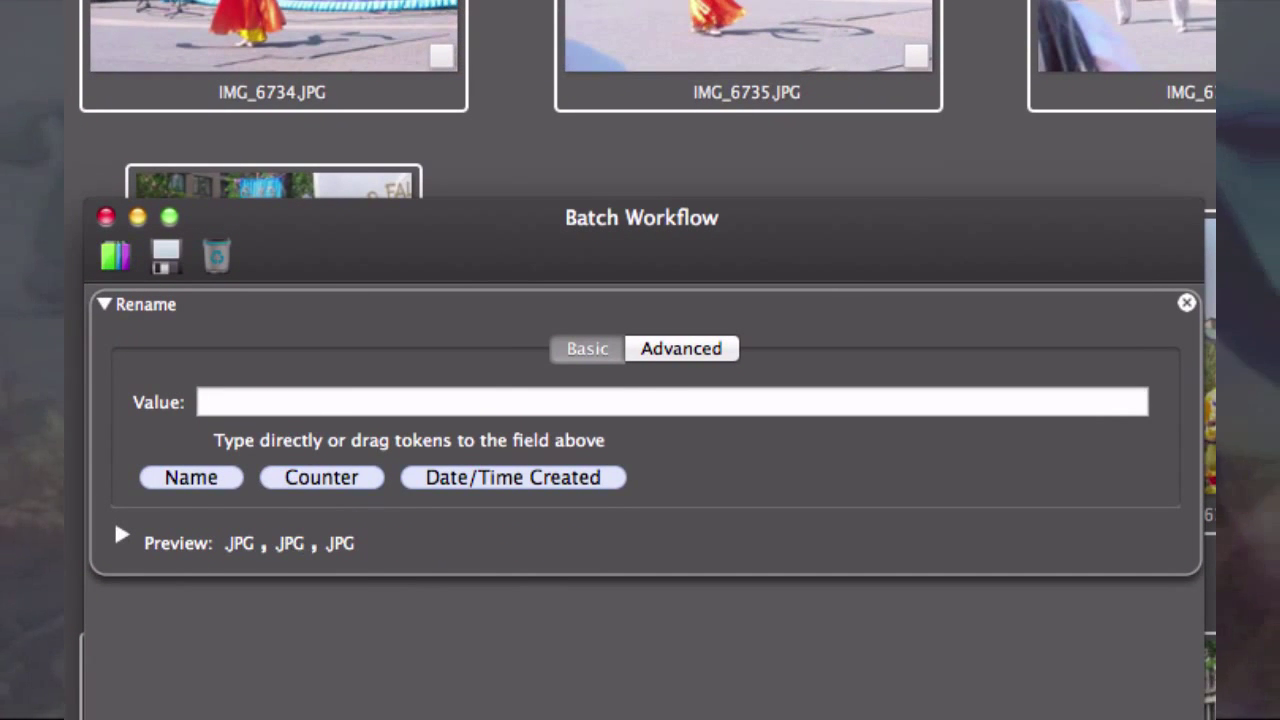
text(PARADE)
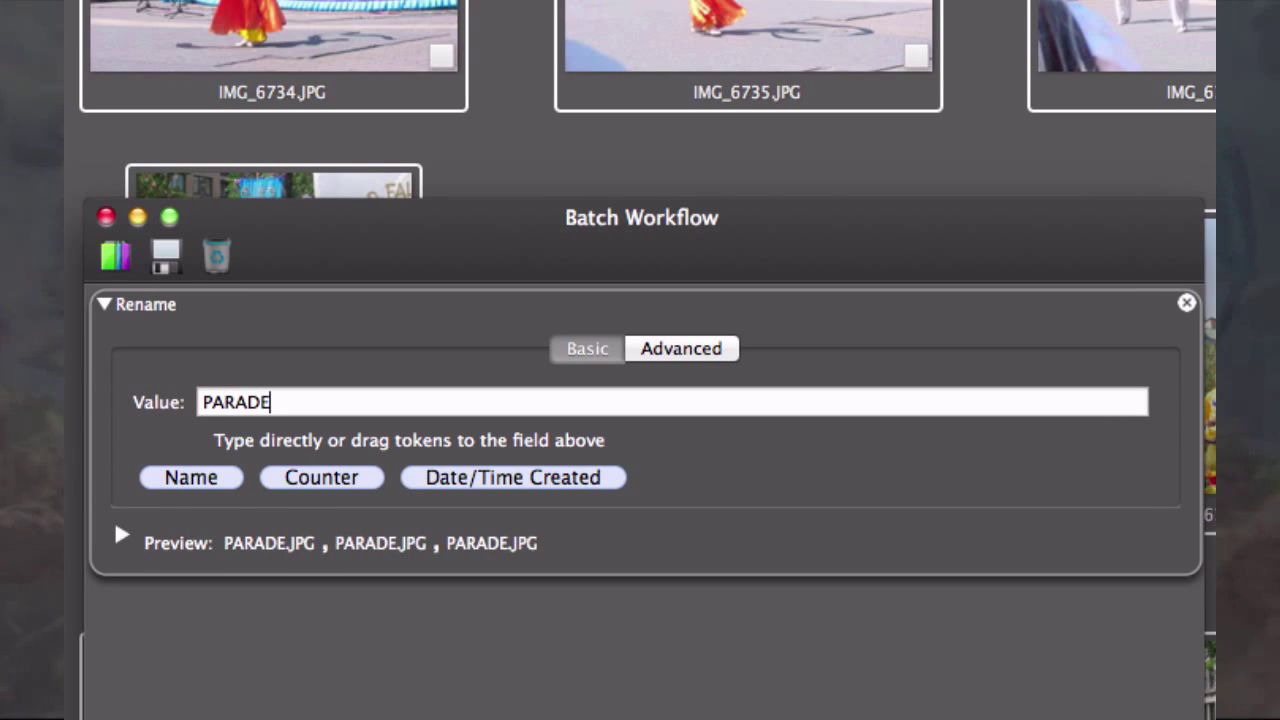
text(_IN)
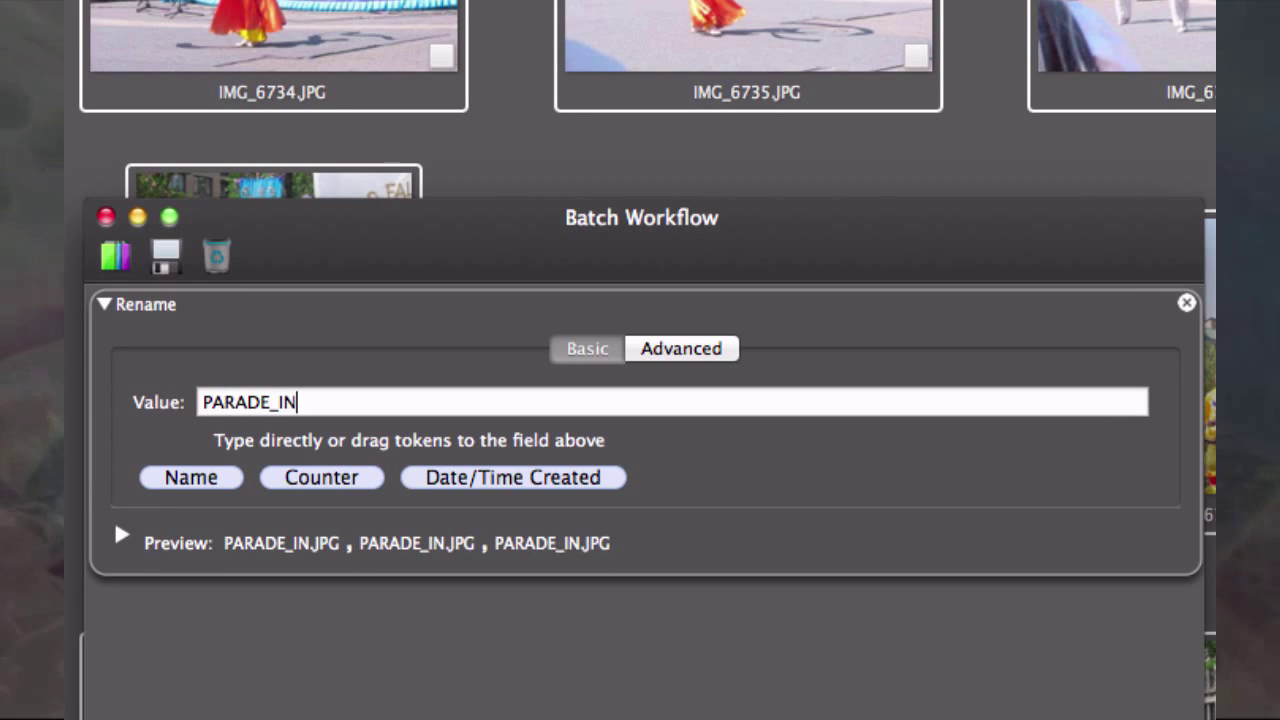
text(_MAN)
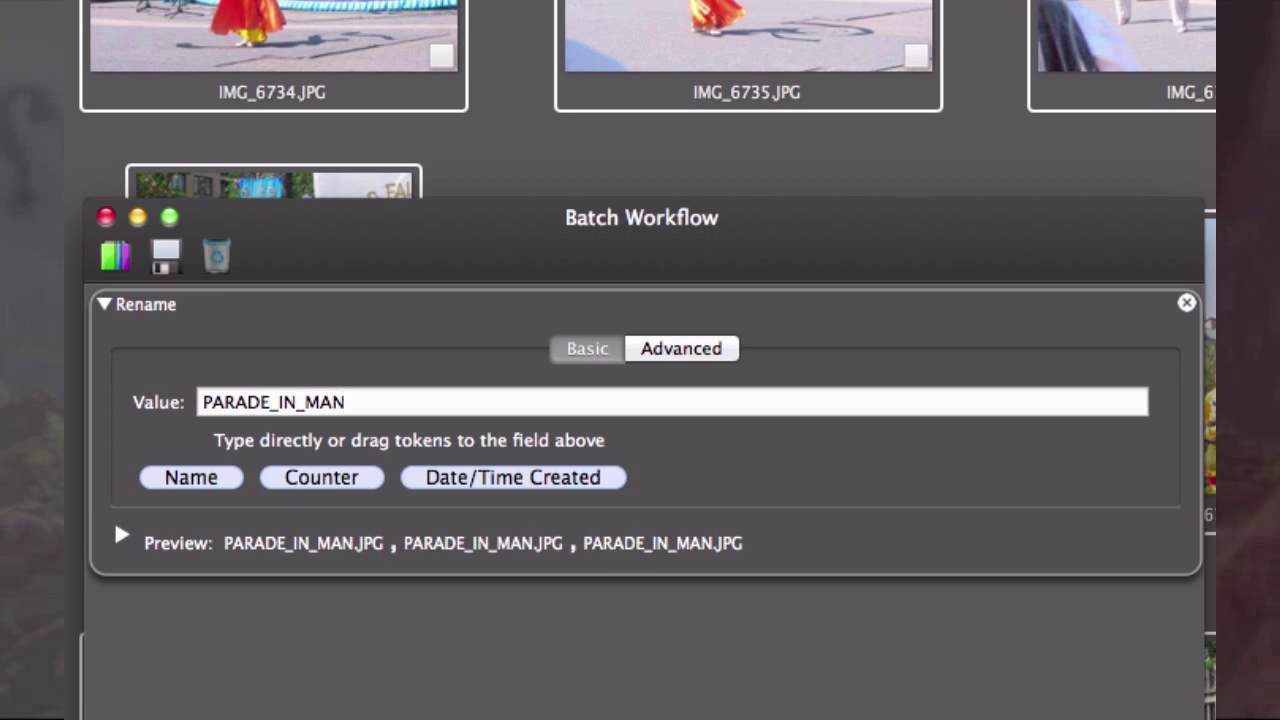
text(HATTAN)
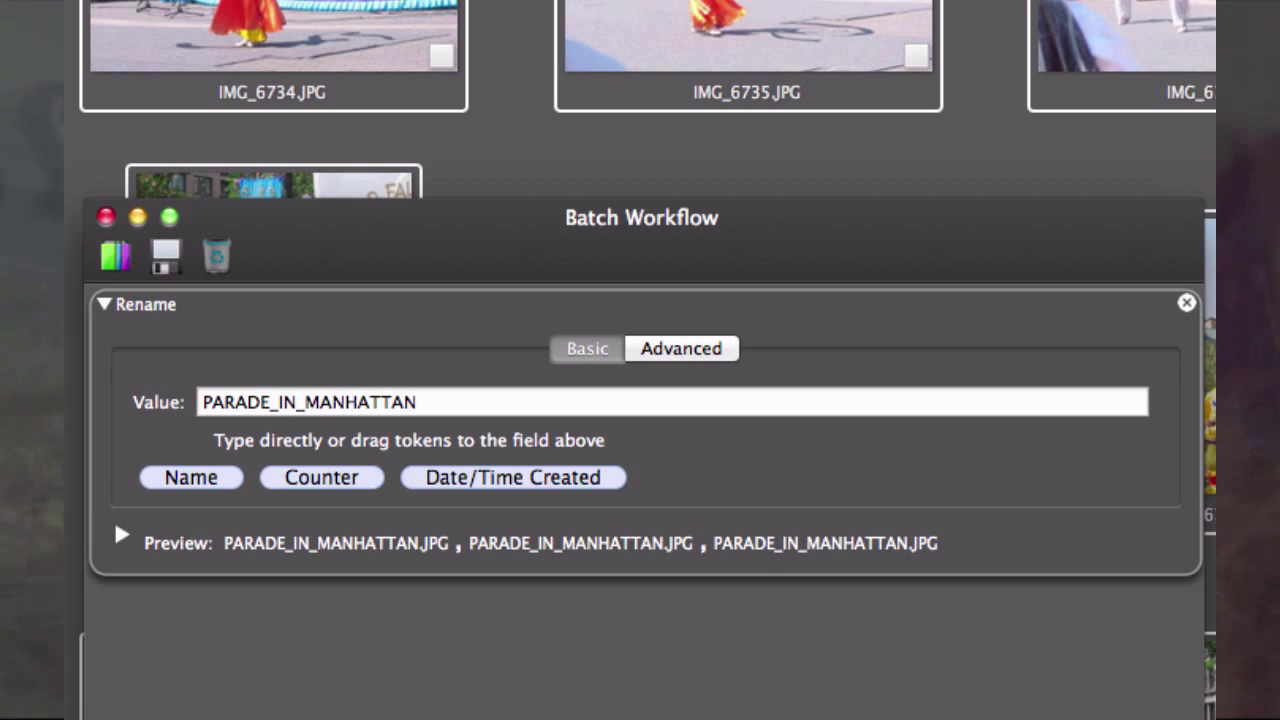
text(_)
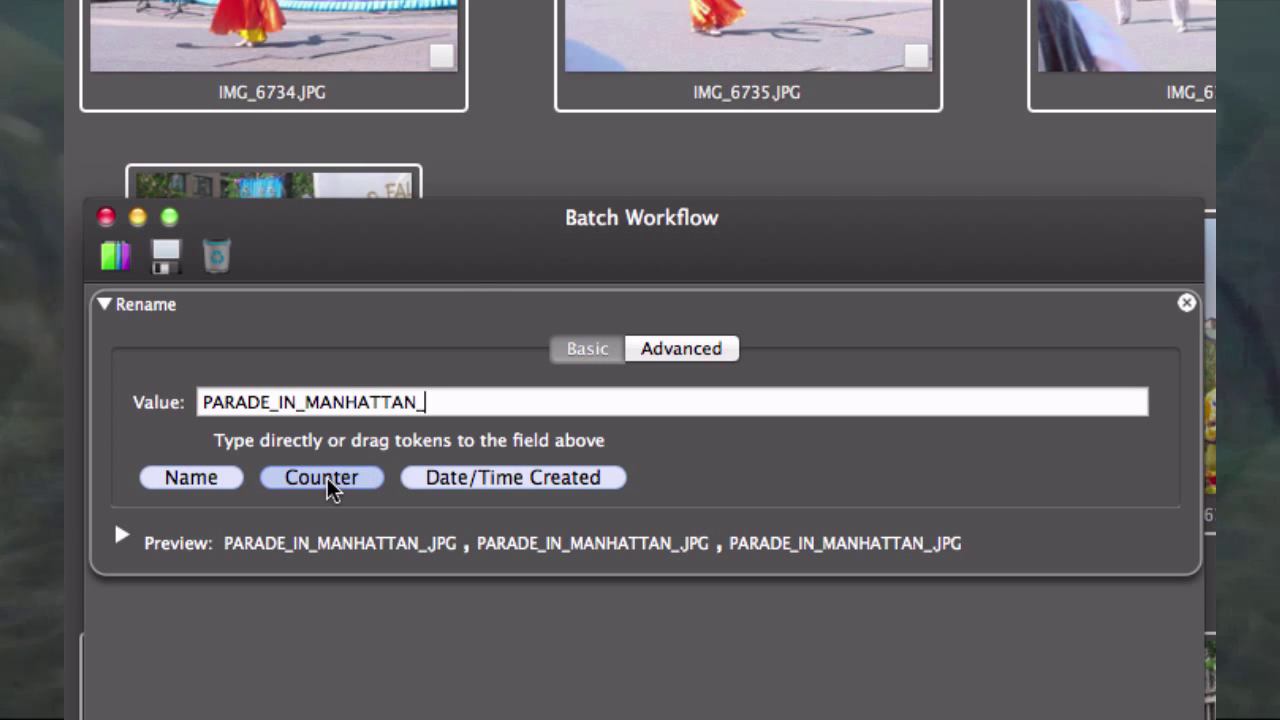
Step: Append a five-digit counter starting at 1 to the name and run the rename
drag(330, 483, 511, 404)
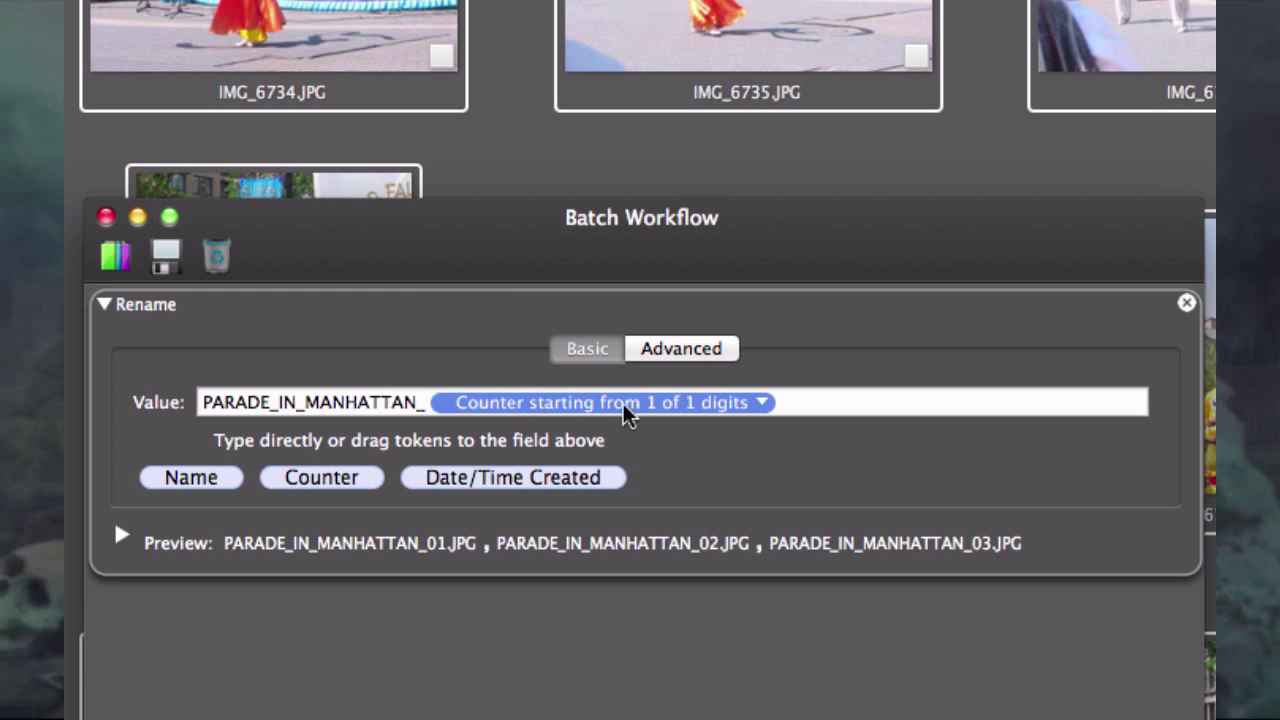
click(763, 404)
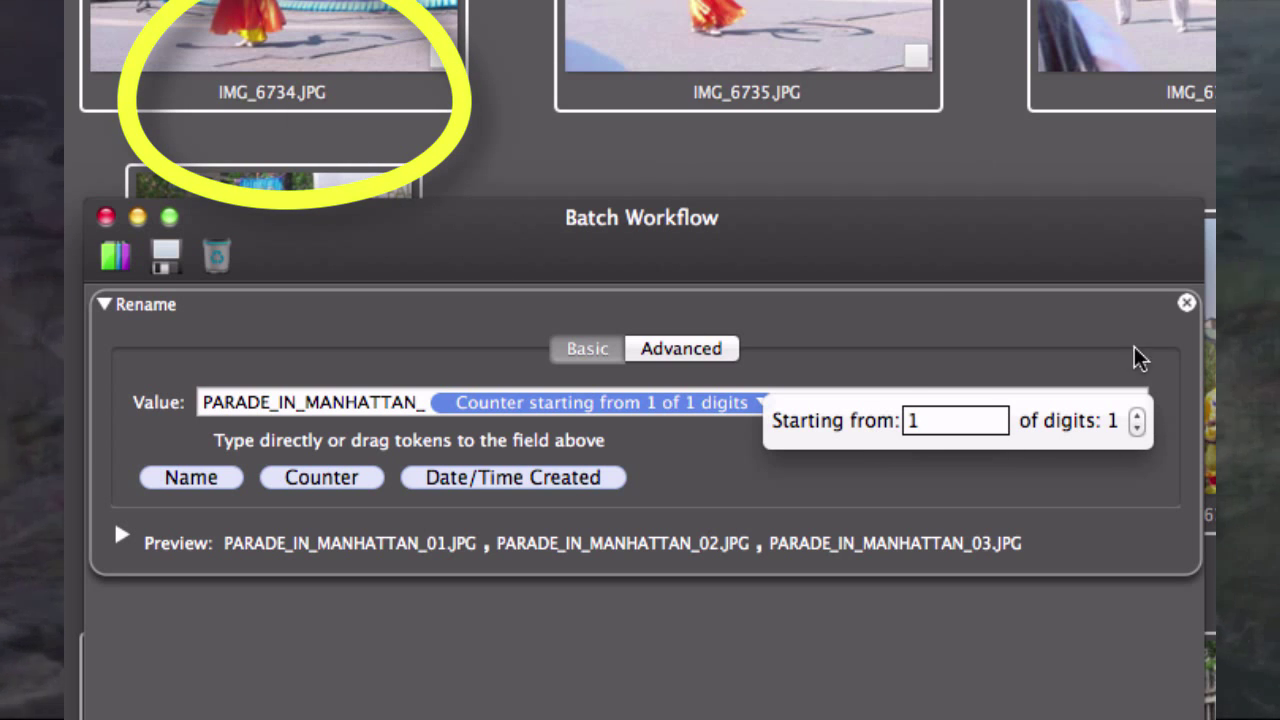
click(1137, 416)
click(1137, 416)
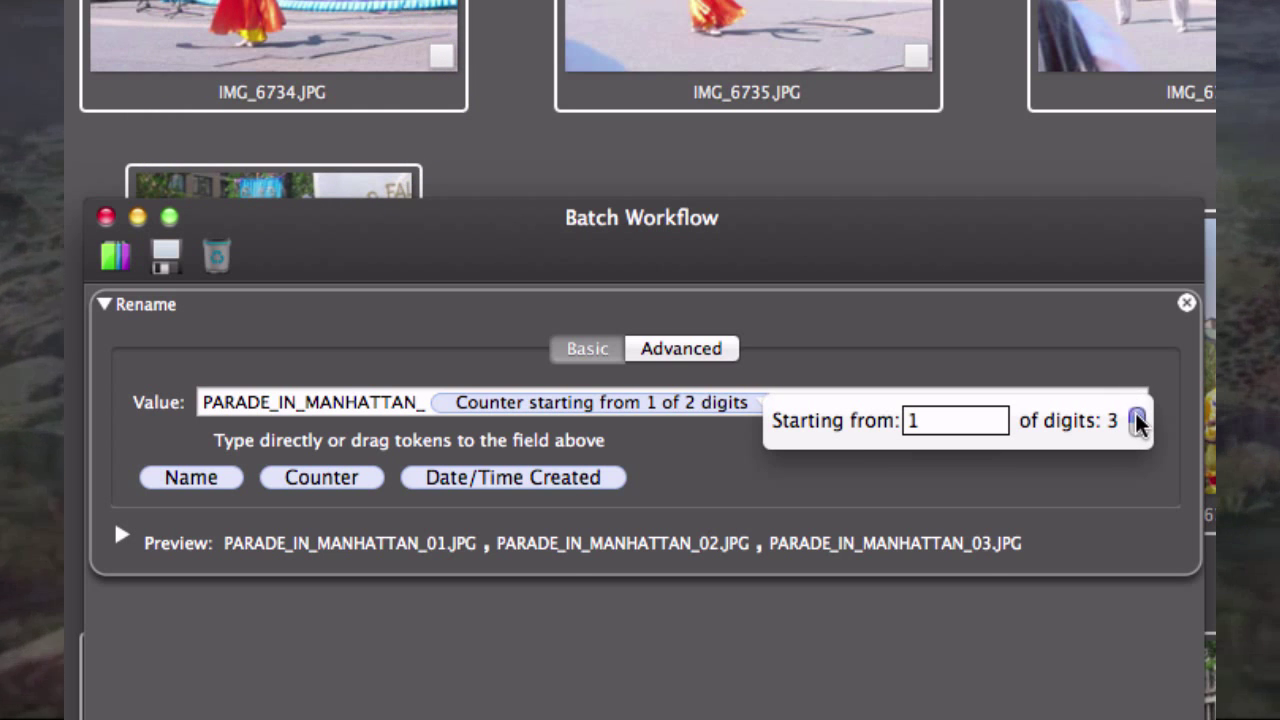
click(1137, 416)
click(1137, 416)
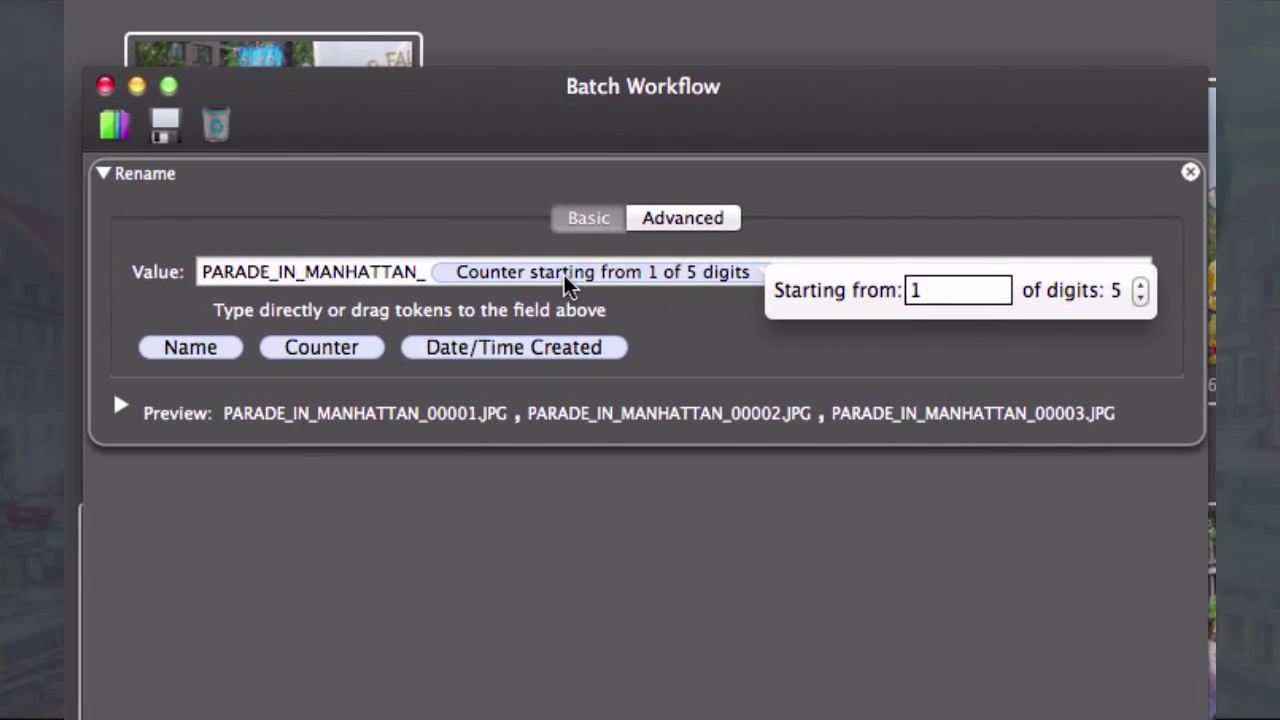
click(570, 358)
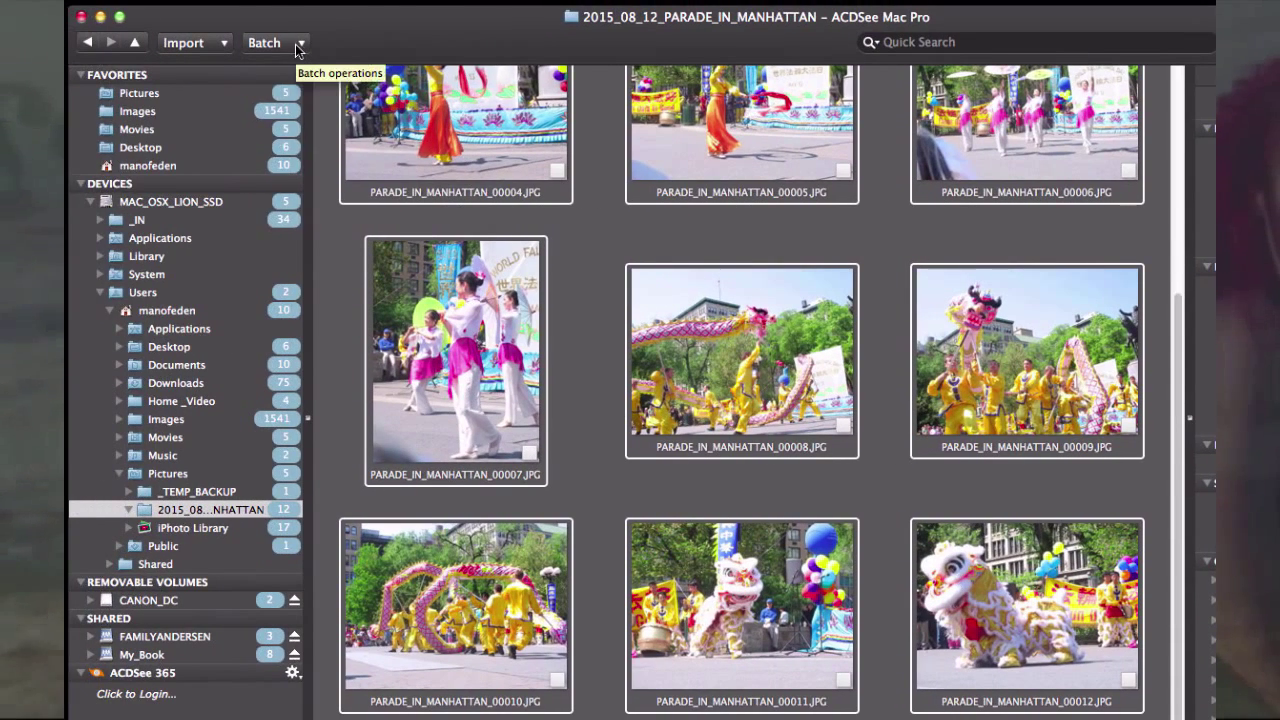
Step: Batch develop the twelve renamed photos with the Black & White preset
click(297, 44)
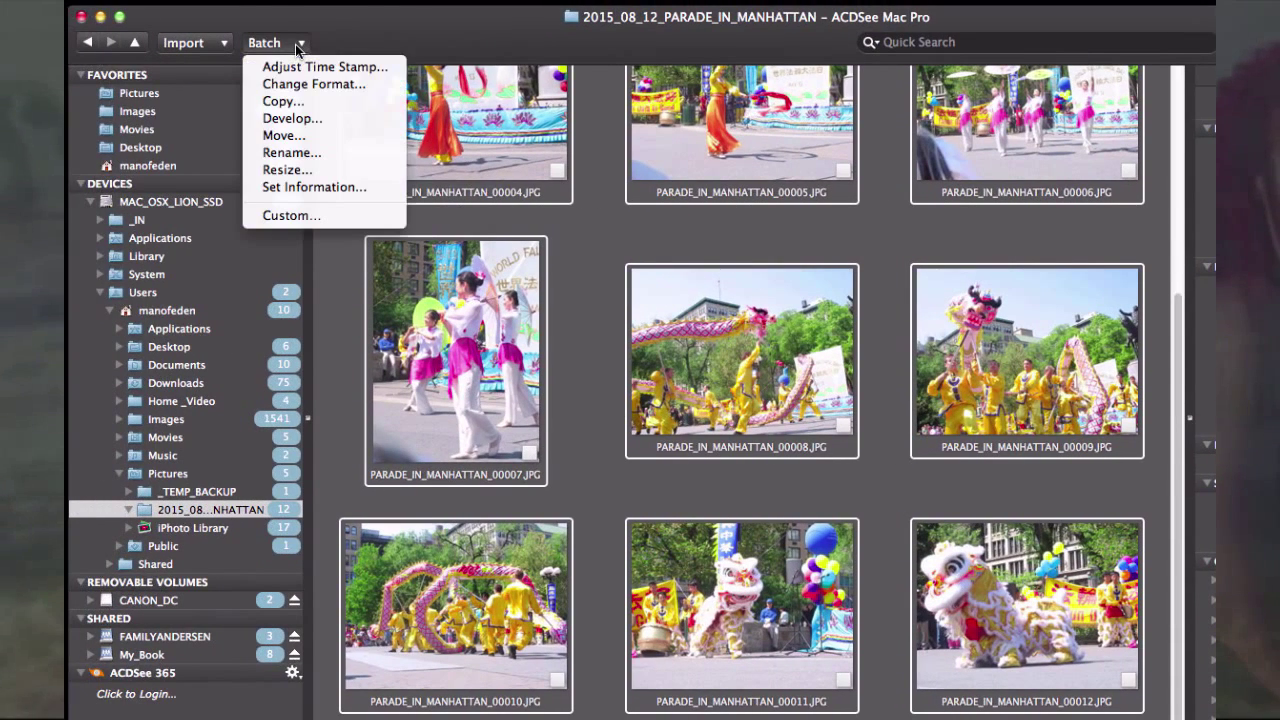
click(287, 119)
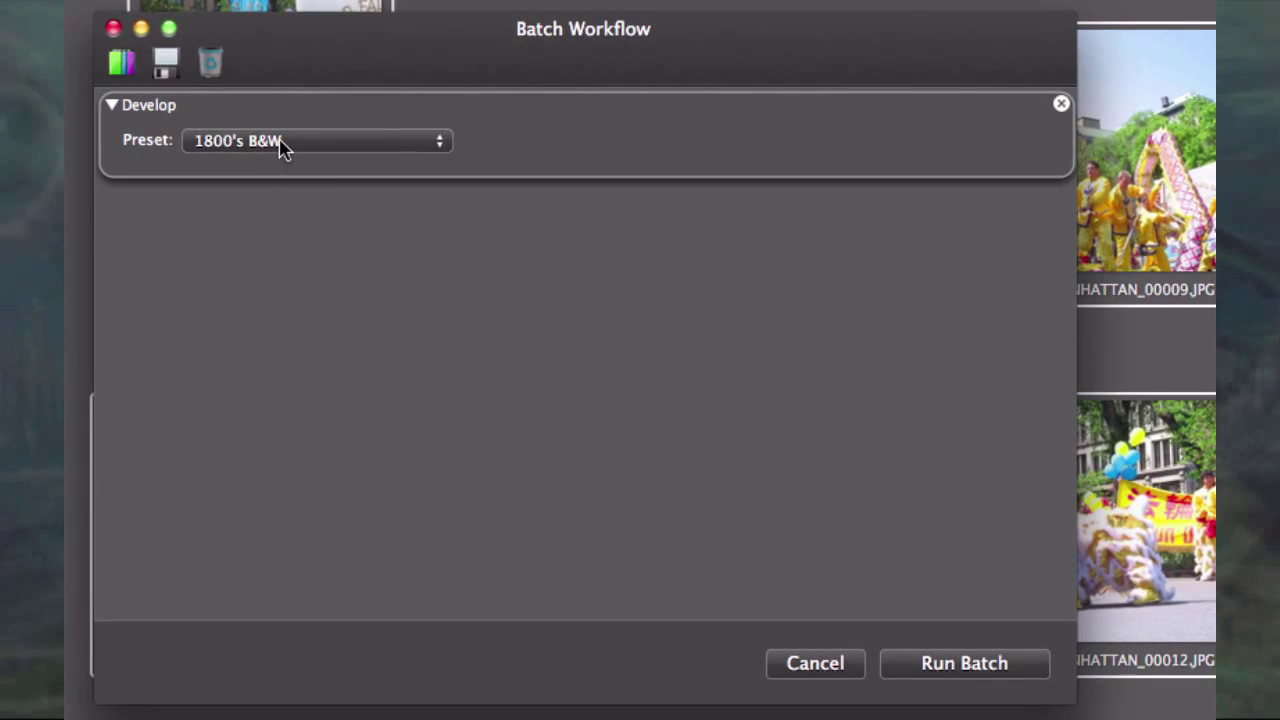
click(283, 150)
click(272, 172)
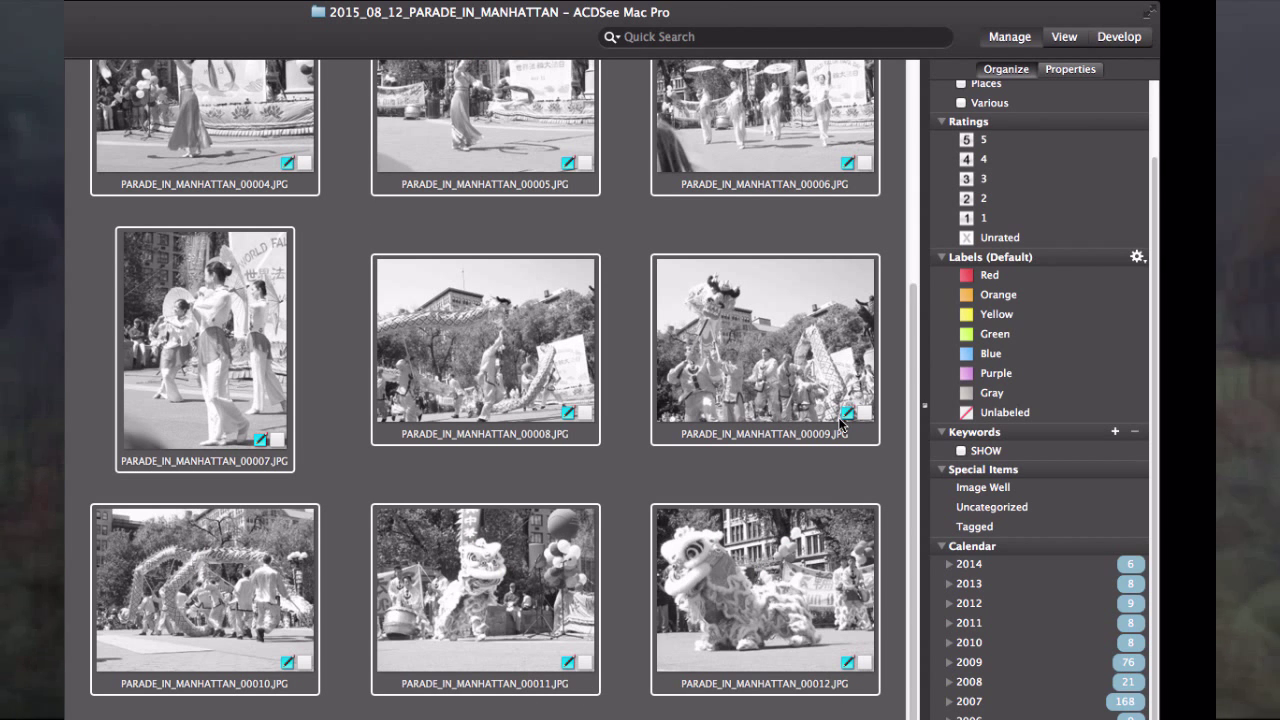
Step: Restore the selected photos to original colour via Develop > Restore to Original
scroll(913, 307, up, 1)
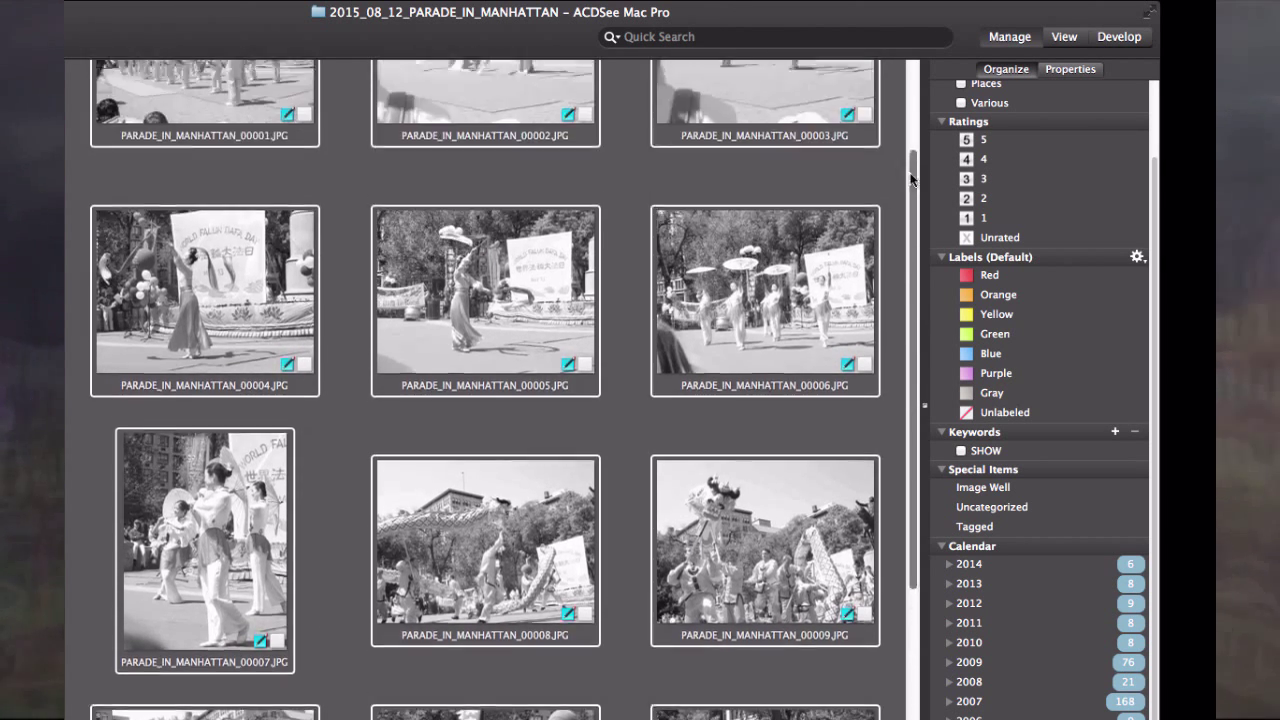
scroll(910, 172, down, 5)
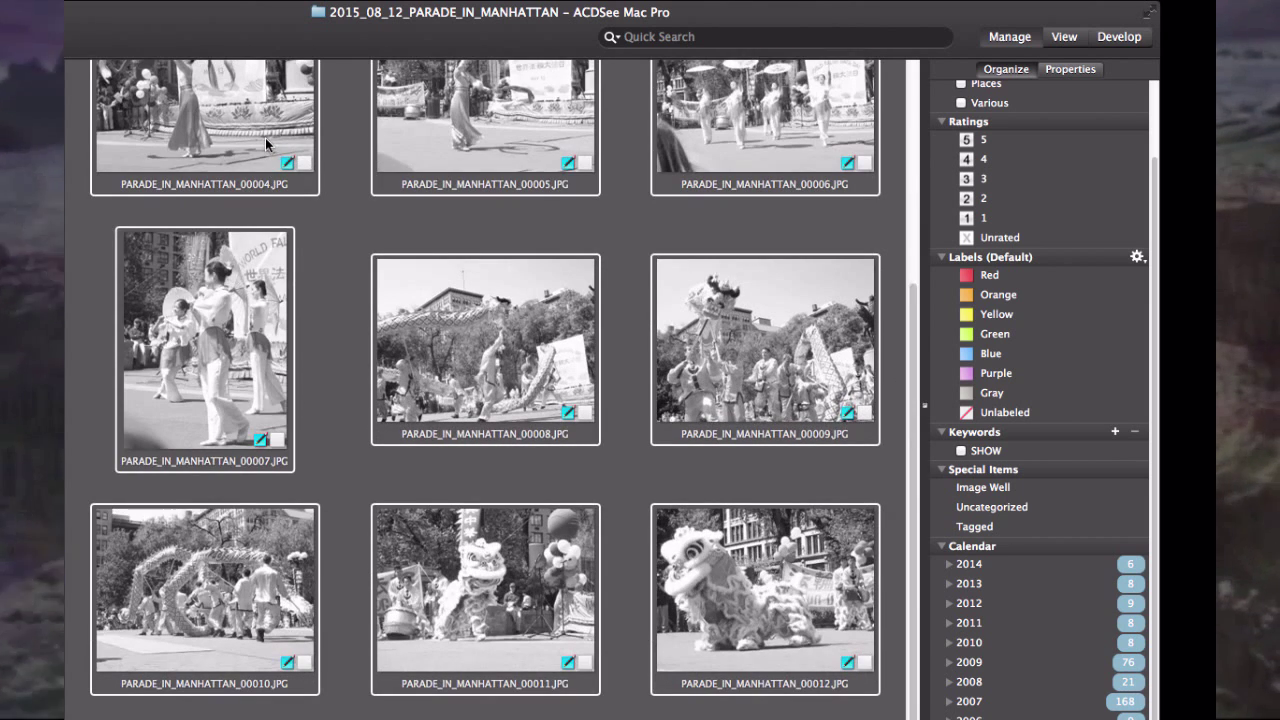
right_click(265, 137)
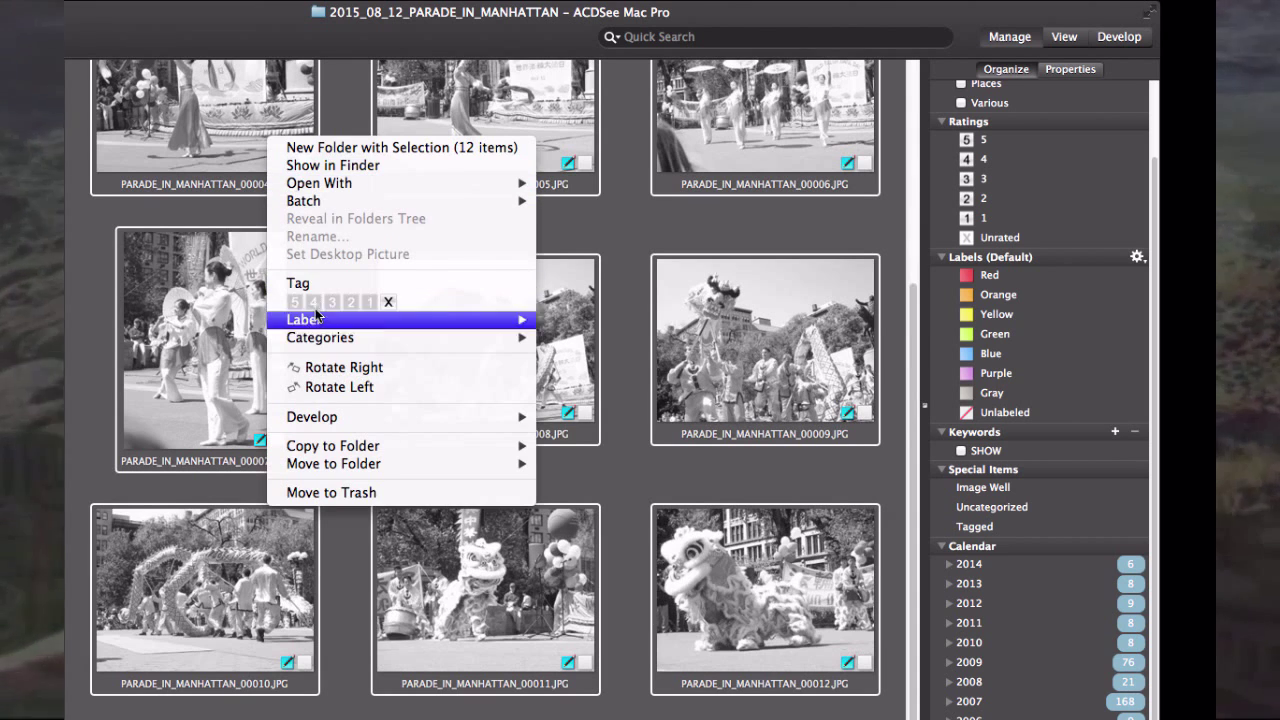
mouse_move(420, 422)
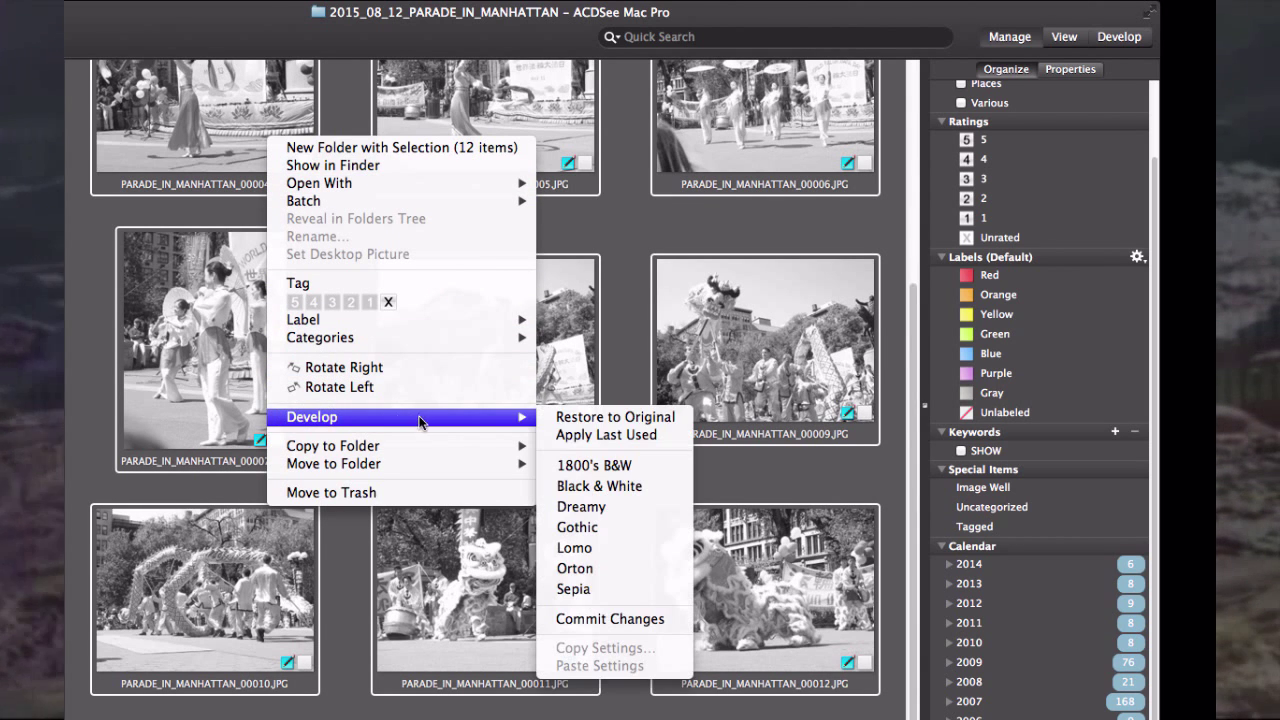
click(590, 419)
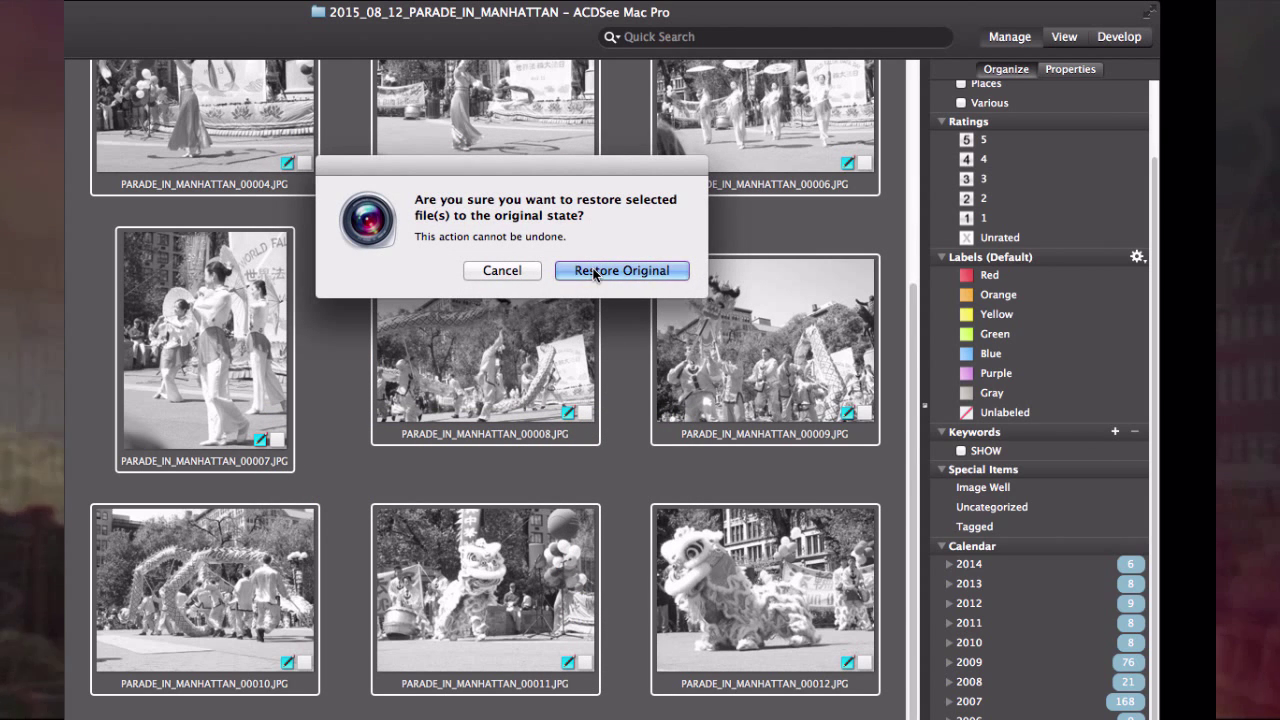
click(595, 272)
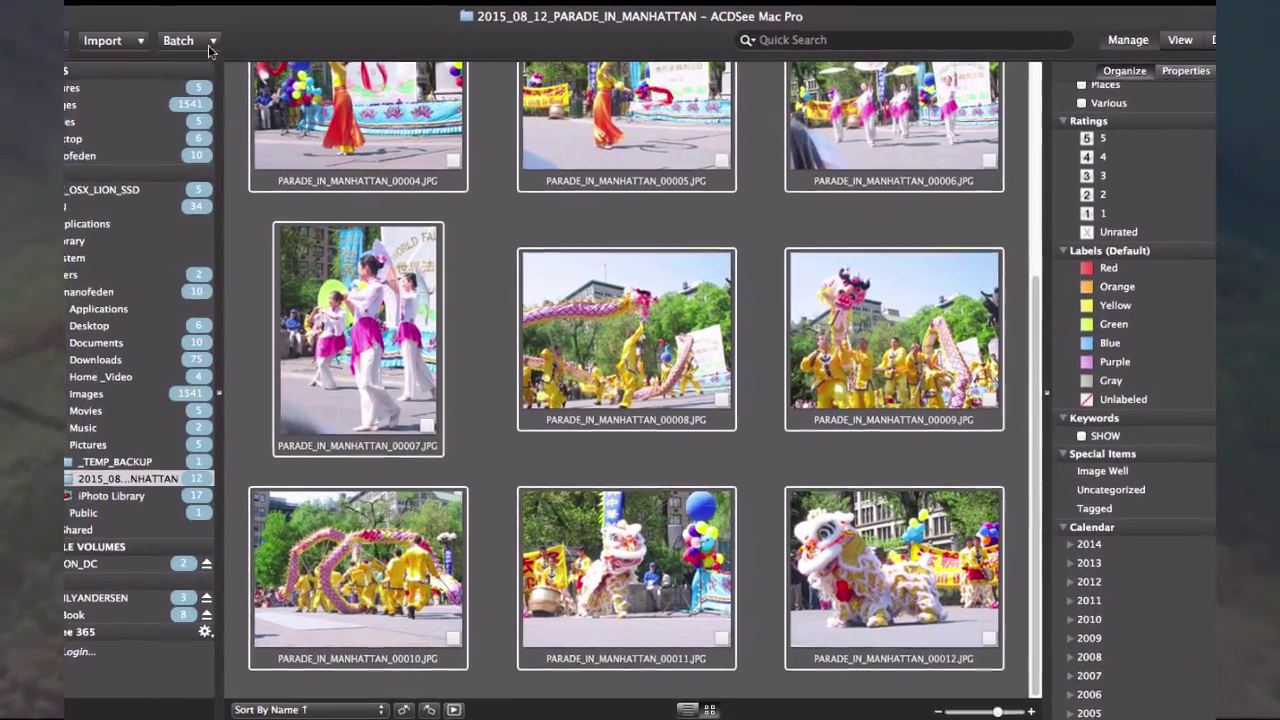
Step: Open the Batch operations list, close it, then reopen it
click(202, 41)
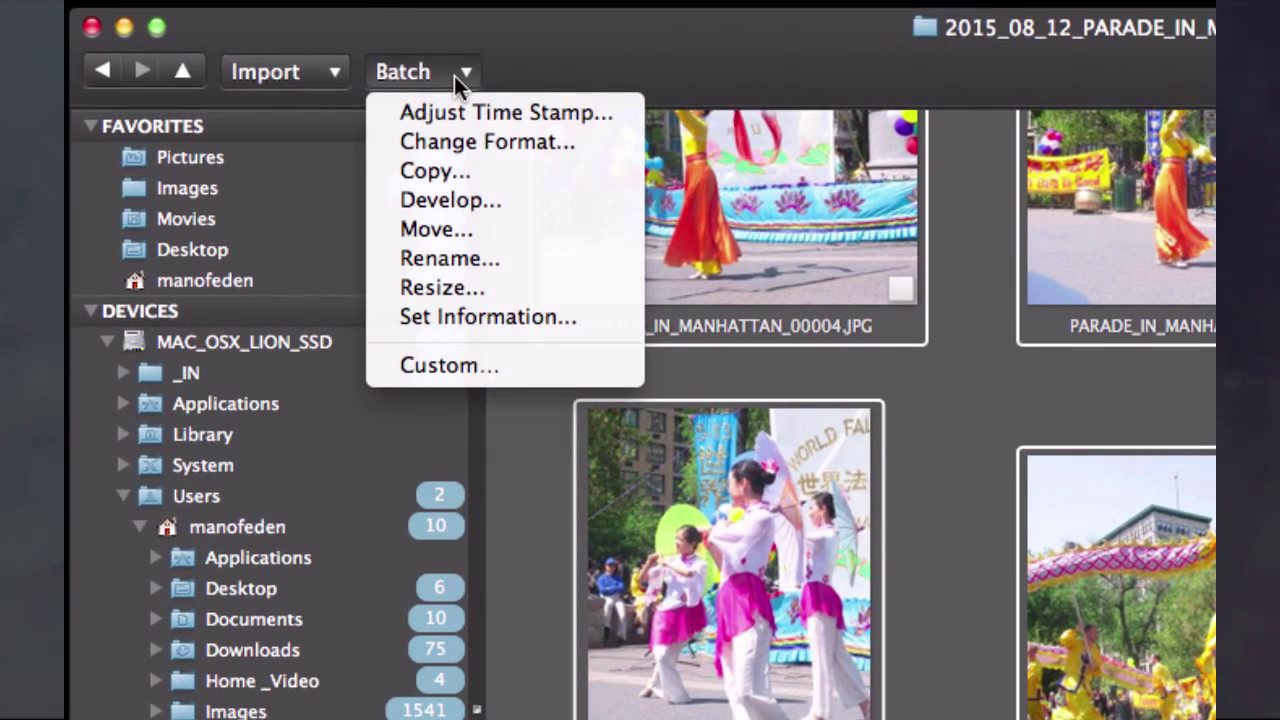
click(410, 40)
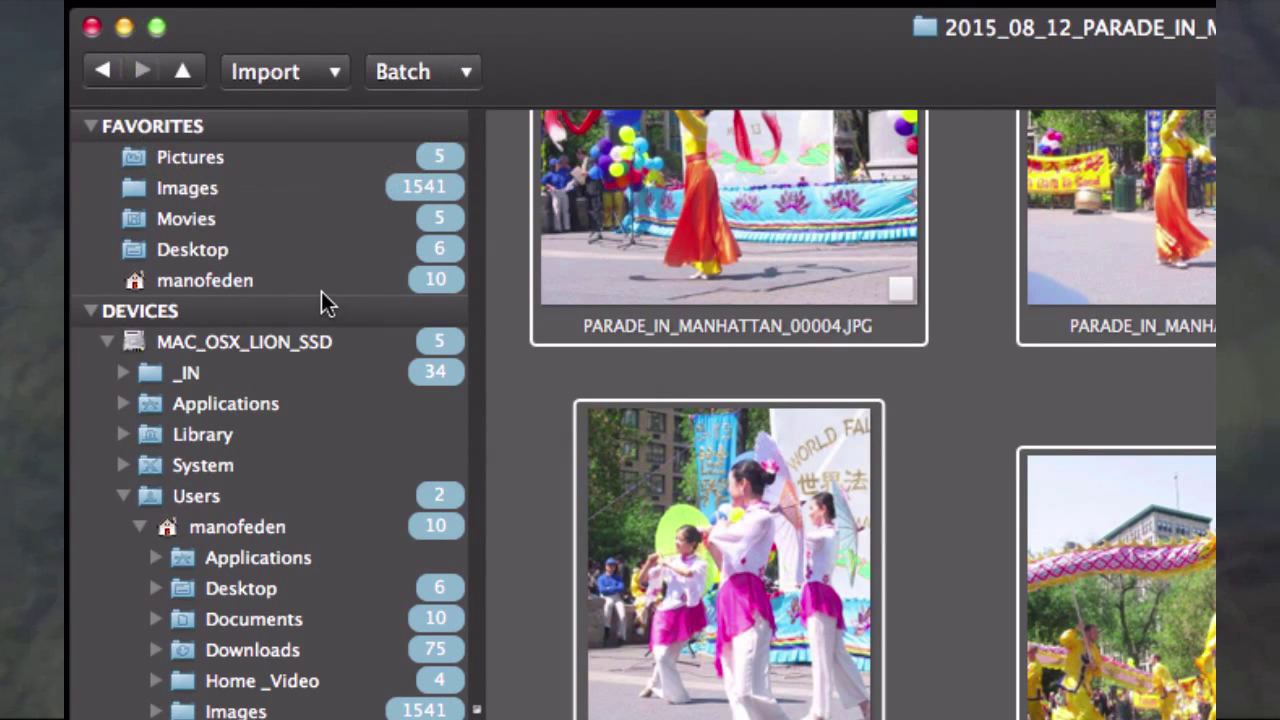
click(420, 72)
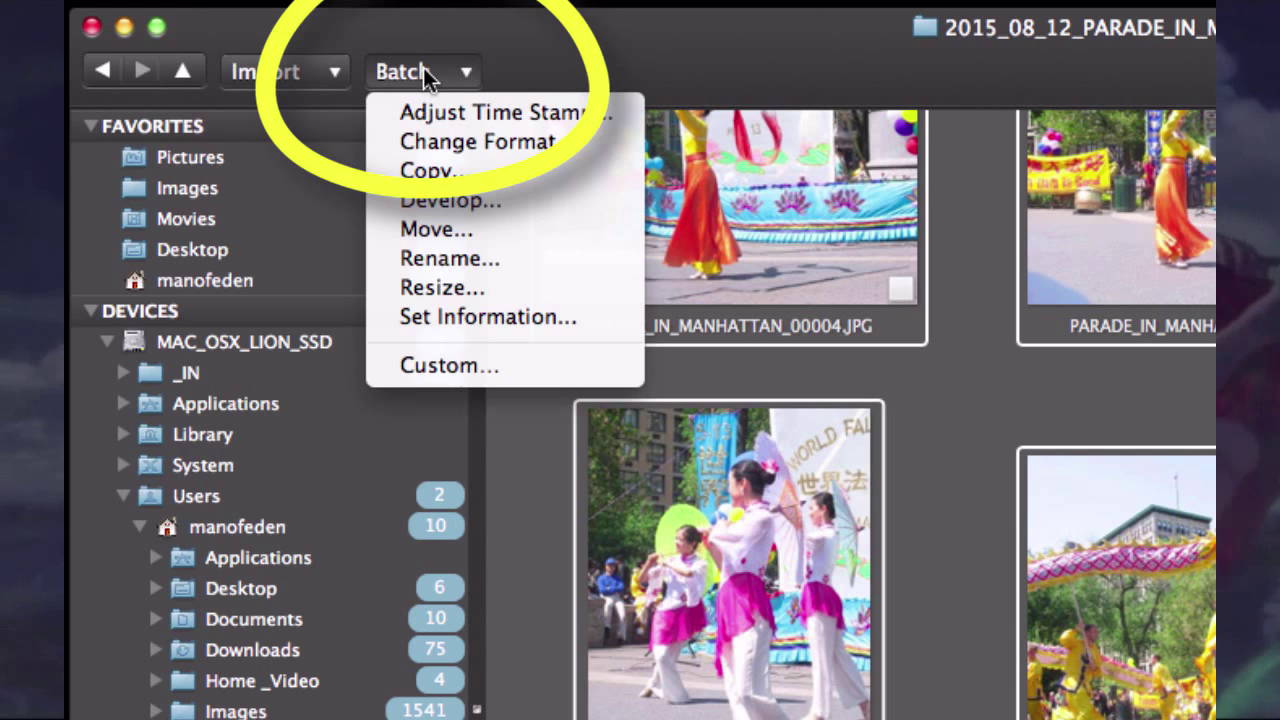